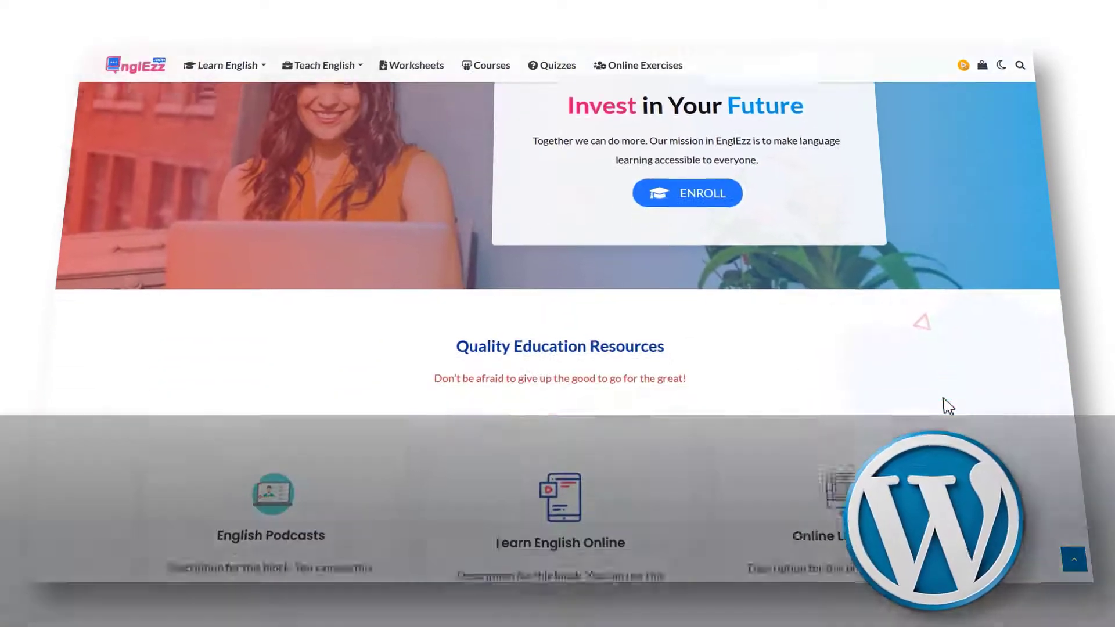
Step: Scroll down the EnglEzz homepage past the instructor banner and back up
scroll(946, 405, "down", 2)
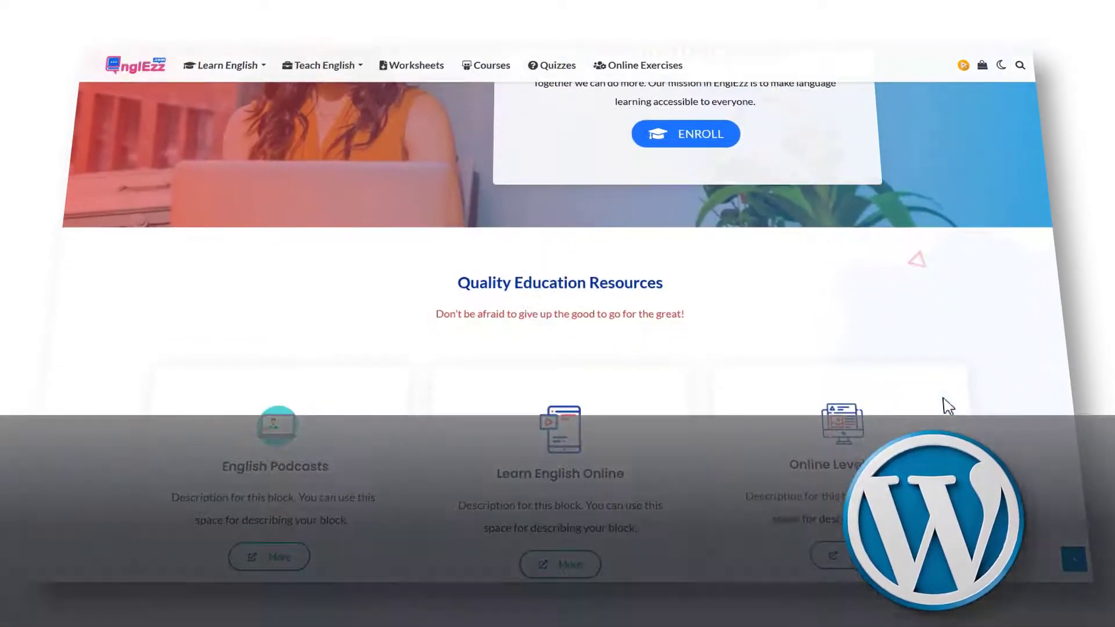
scroll(946, 404, "down", 2)
scroll(398, 464, "down", 2)
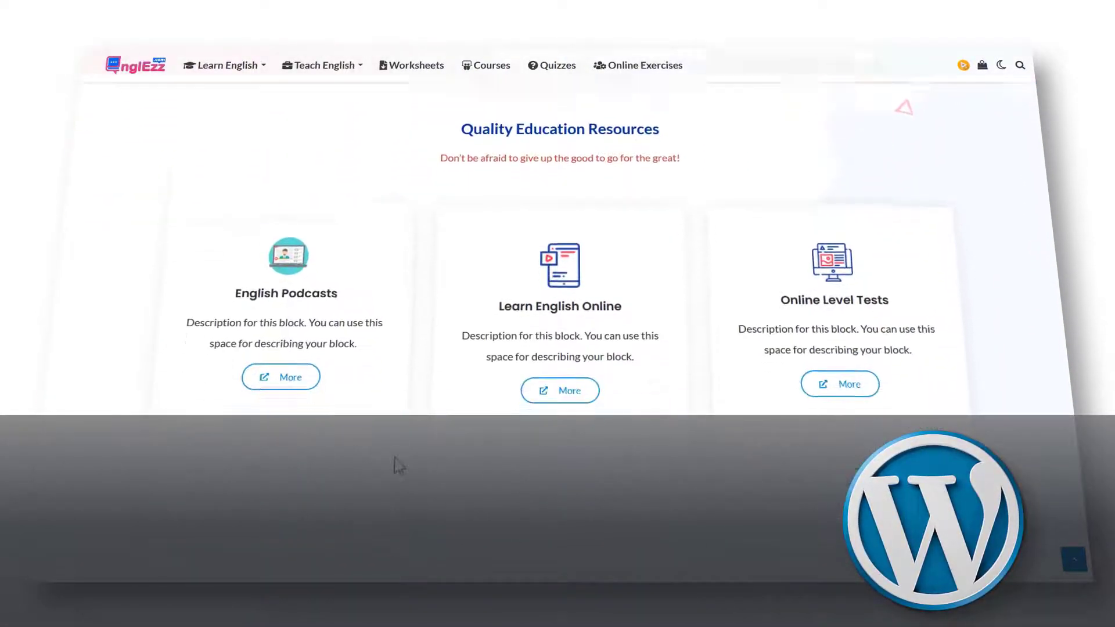
scroll(398, 465, "down", 2)
scroll(398, 465, "down", 2)
scroll(398, 464, "down", 3)
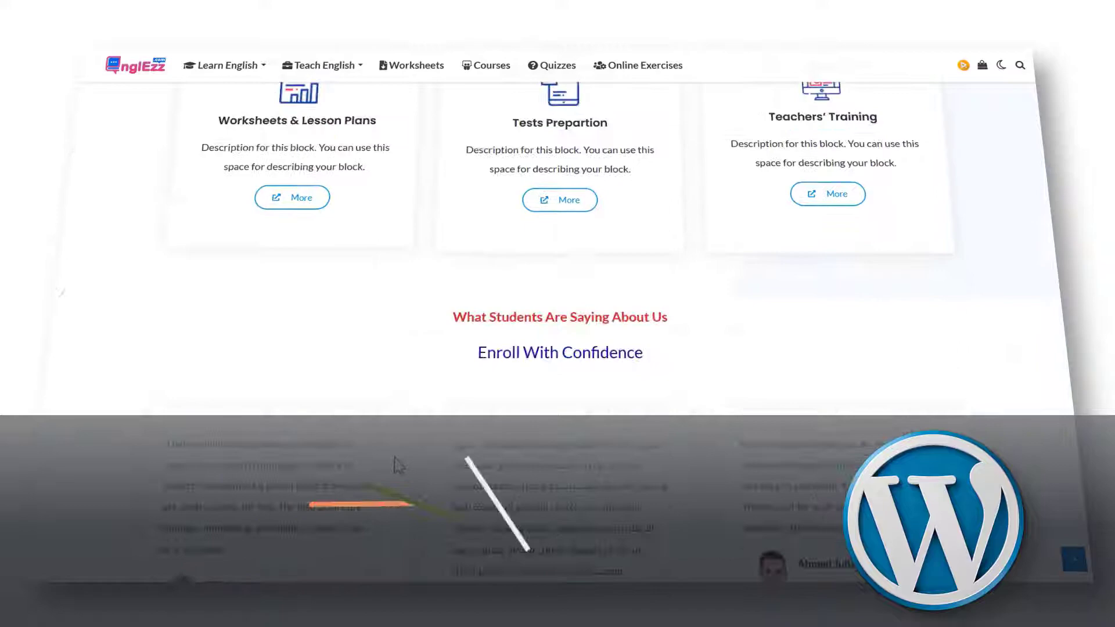
scroll(399, 464, "down", 2)
scroll(399, 464, "down", 3)
scroll(399, 465, "down", 1)
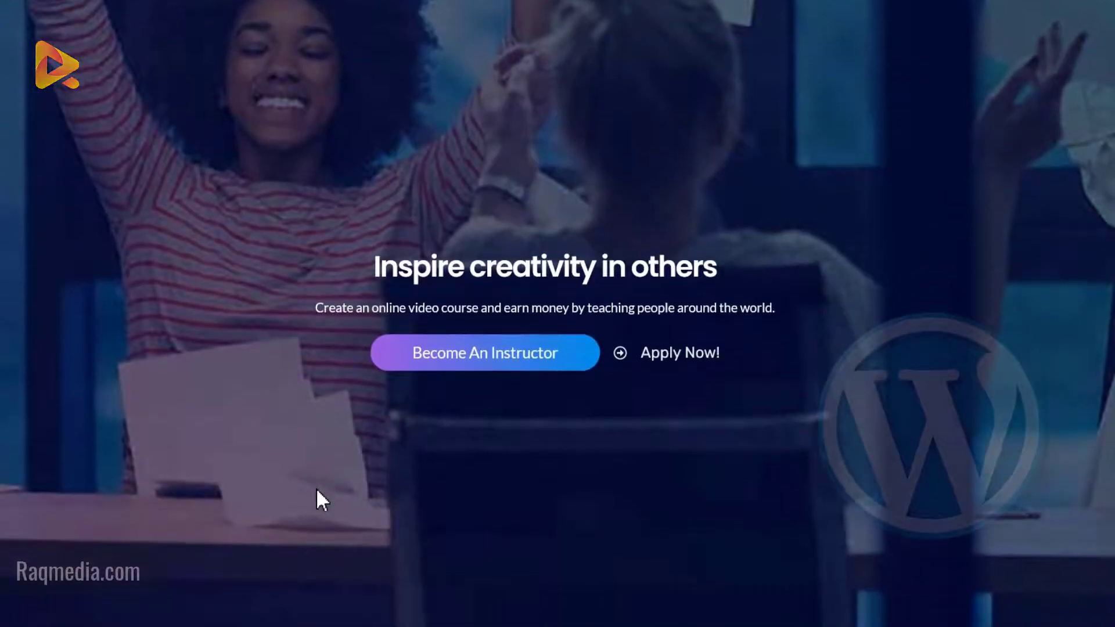
scroll(317, 490, "down", 2)
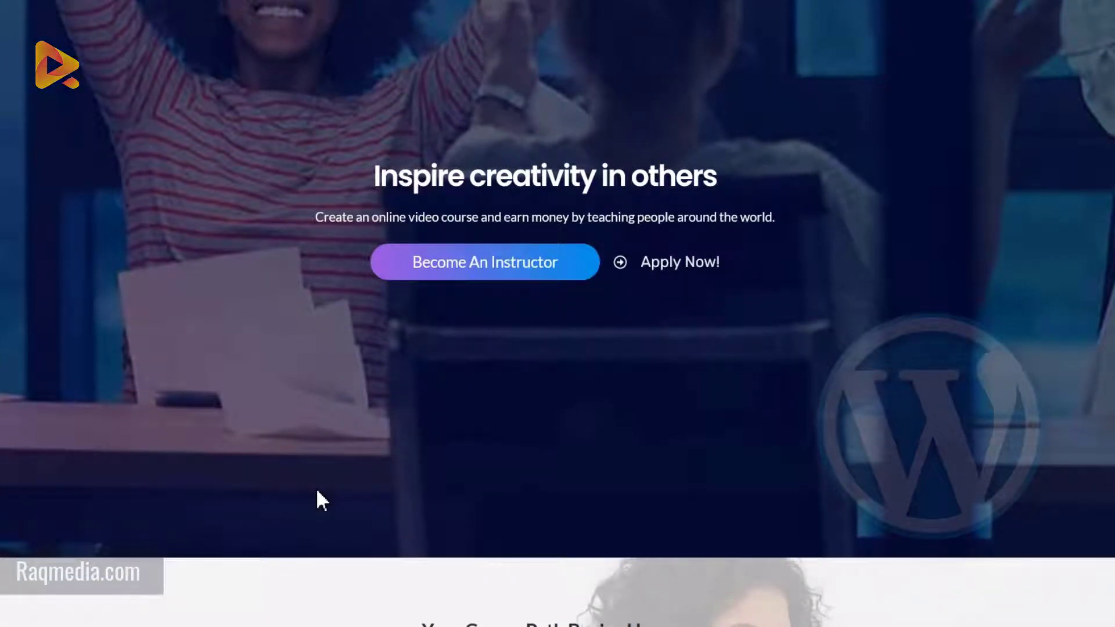
scroll(342, 493, "up", 4)
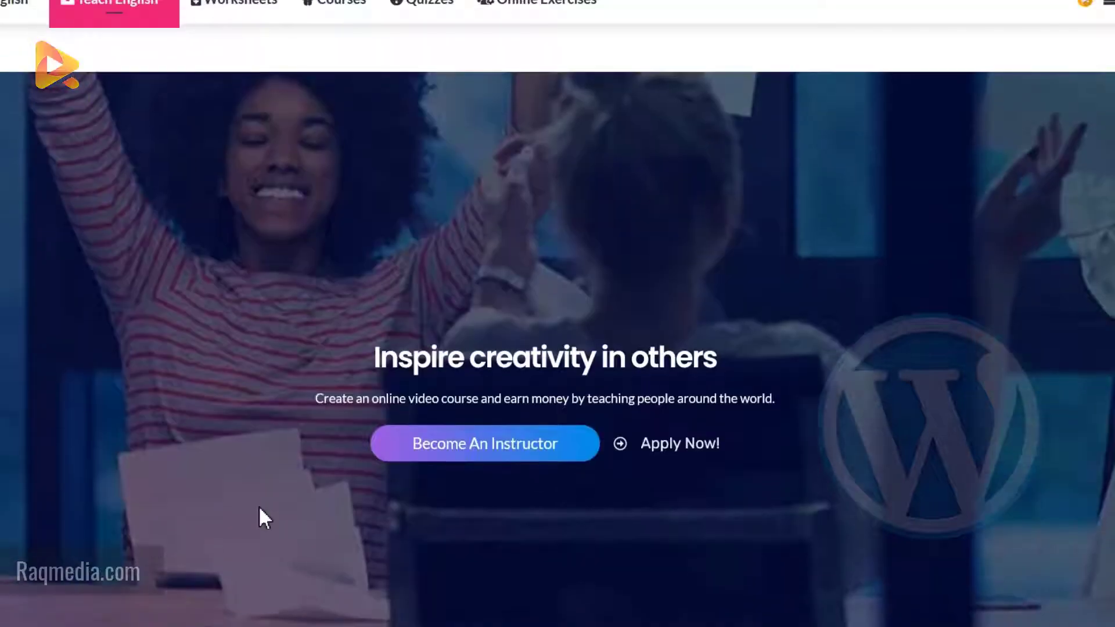
scroll(258, 505, "up", 3)
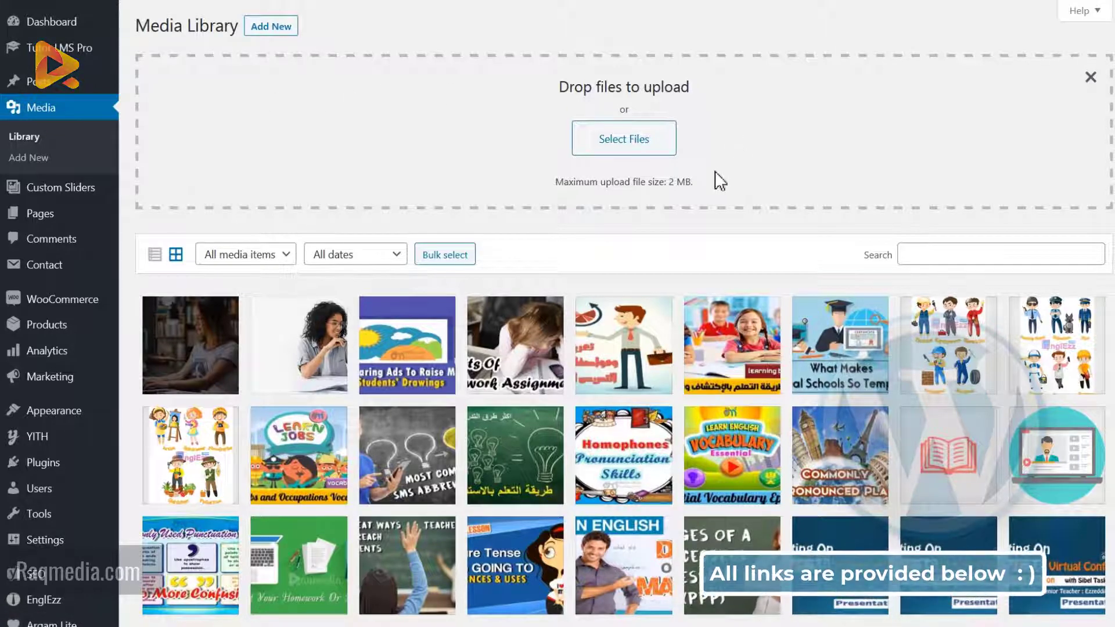
left_click_drag(694, 181, 530, 186)
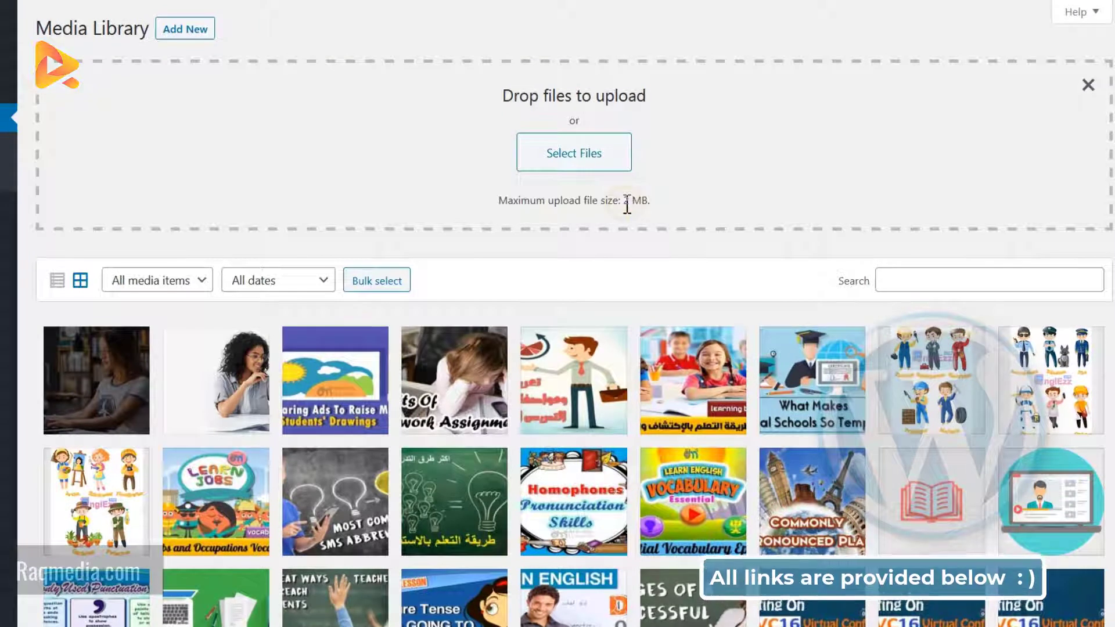
left_click_drag(625, 200, 655, 203)
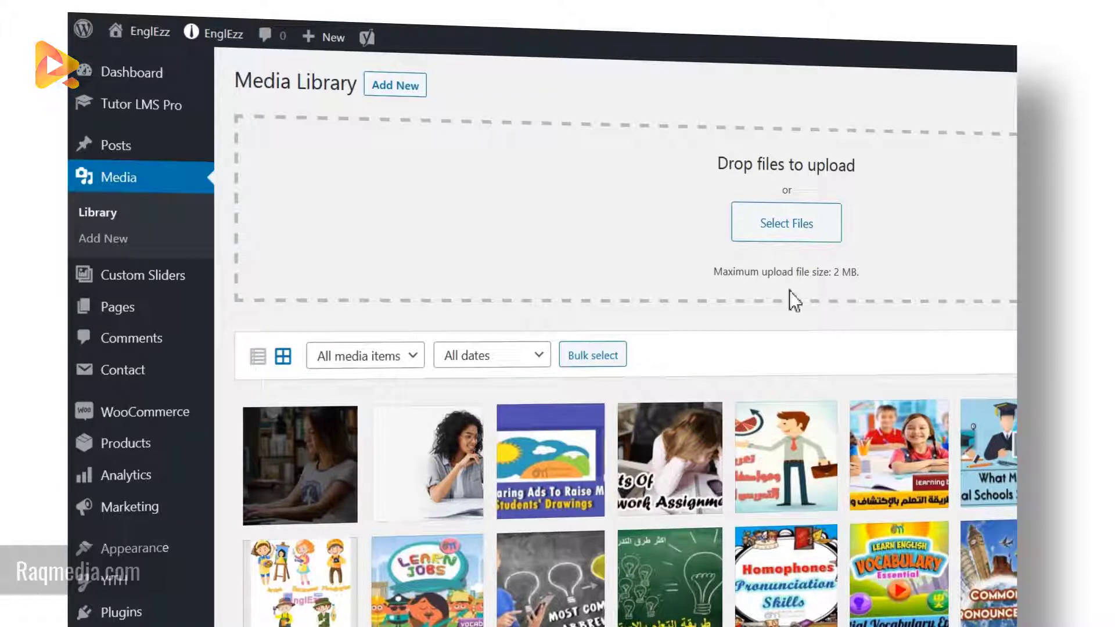
Step: Upload 404.gif from the file dialog and get the file-too-large error against the 2 MB limit
left_click_drag(883, 266, 670, 248)
left_click(923, 259)
left_click(792, 231)
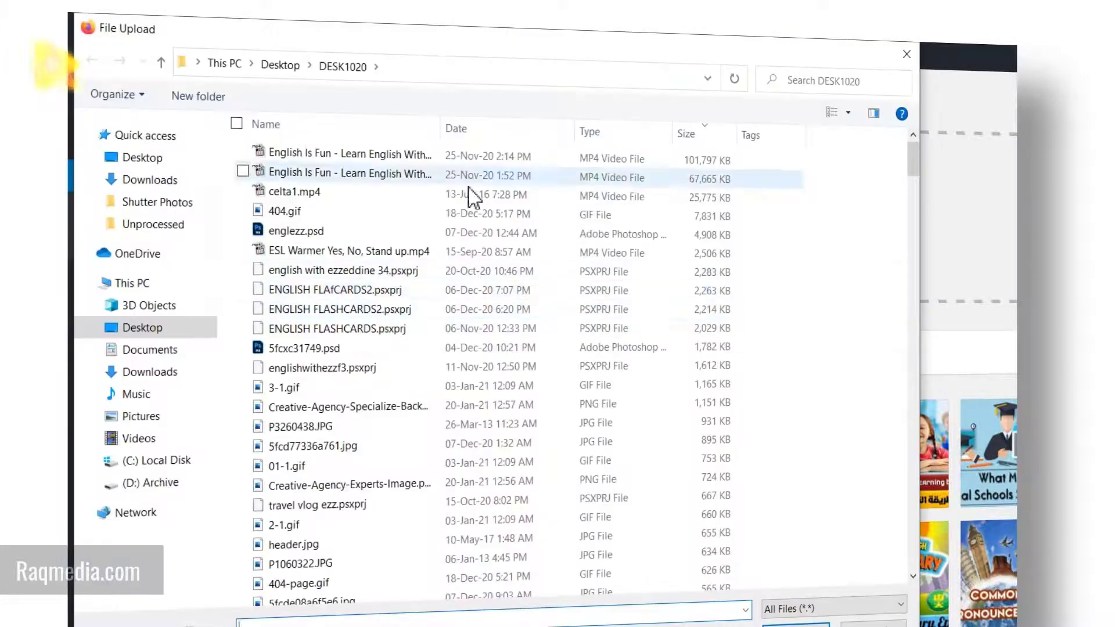
left_click(409, 196)
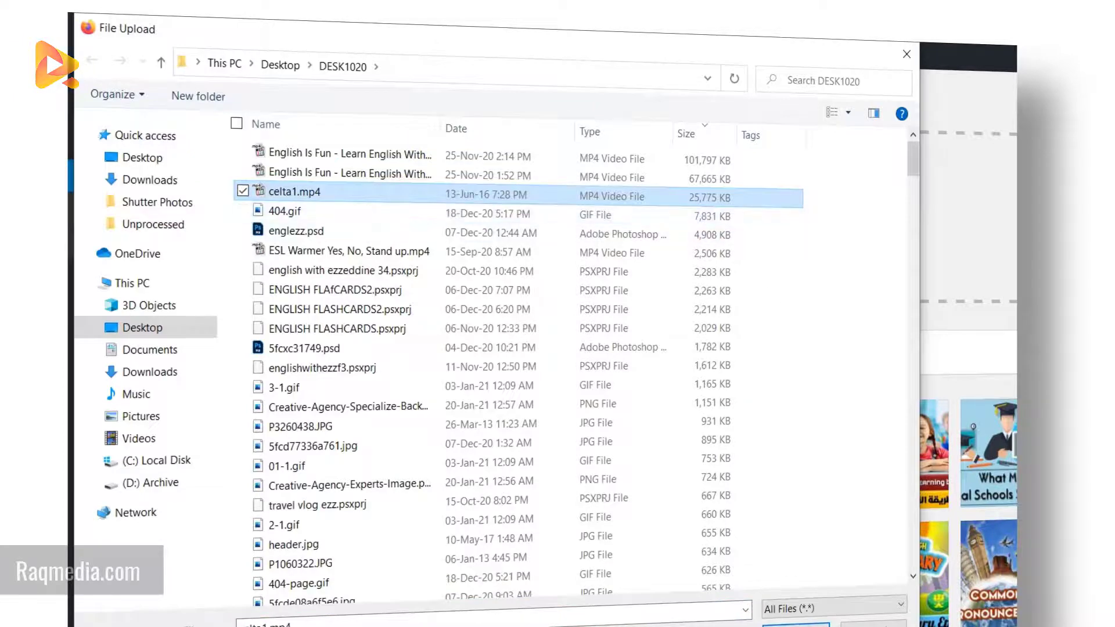
left_click(699, 215)
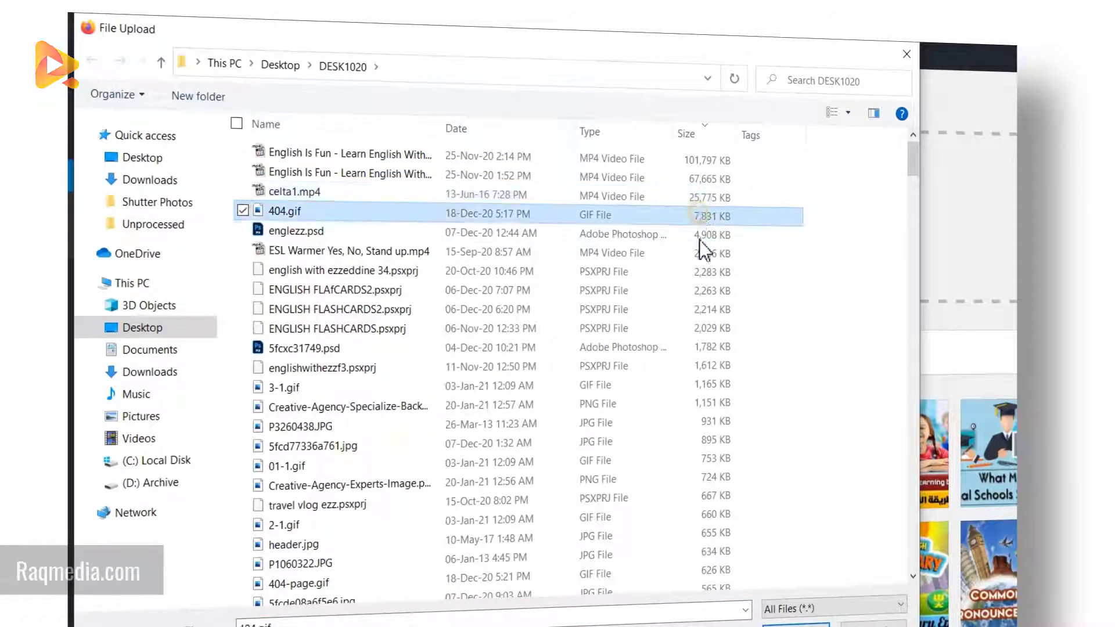
left_click(795, 625)
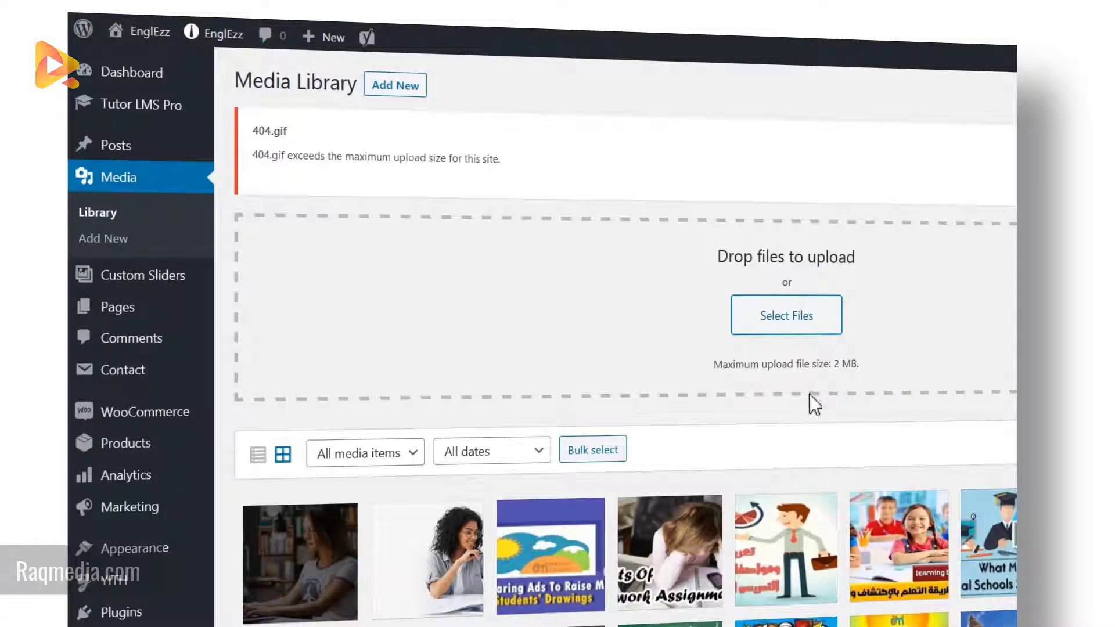
left_click_drag(253, 156, 515, 169)
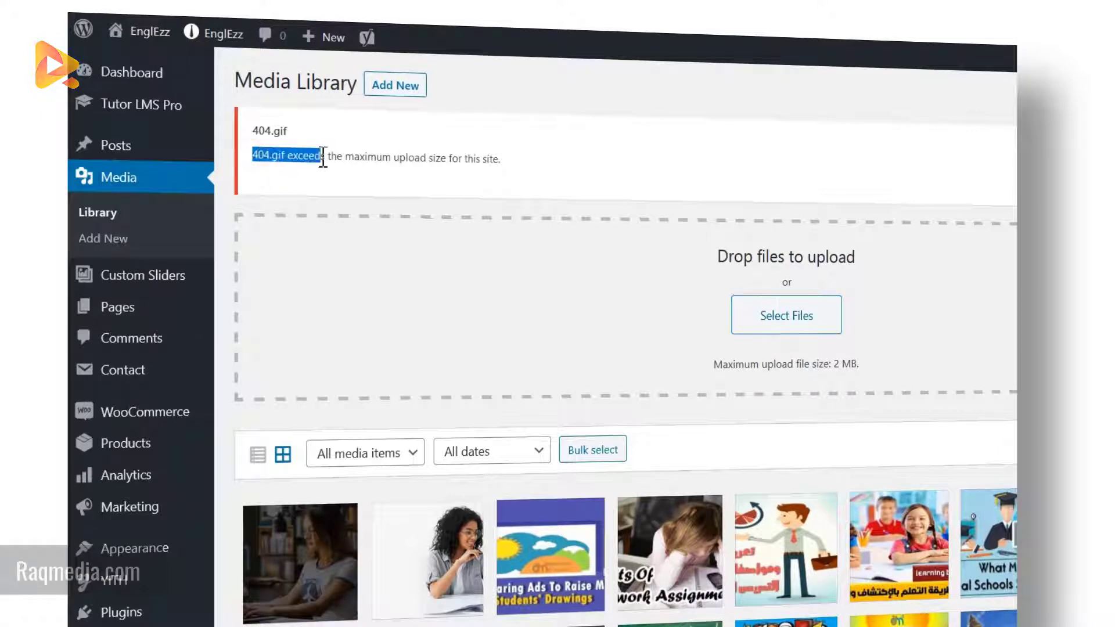
left_click(351, 165)
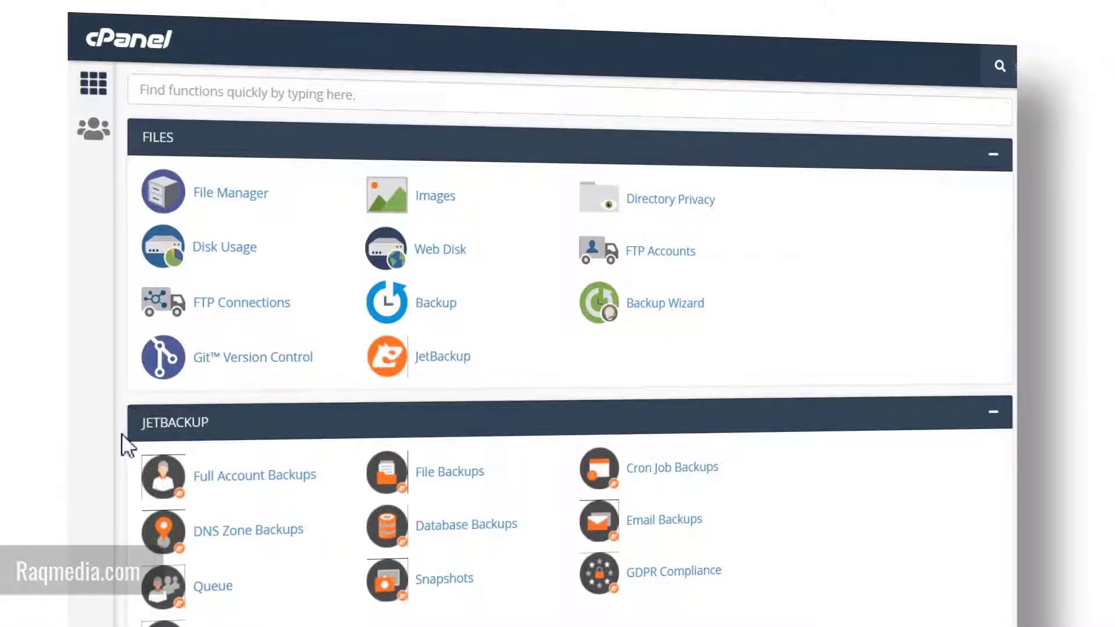
Step: Scroll to cPanel's Software section and open Select PHP Version
scroll(121, 433, "down", 1)
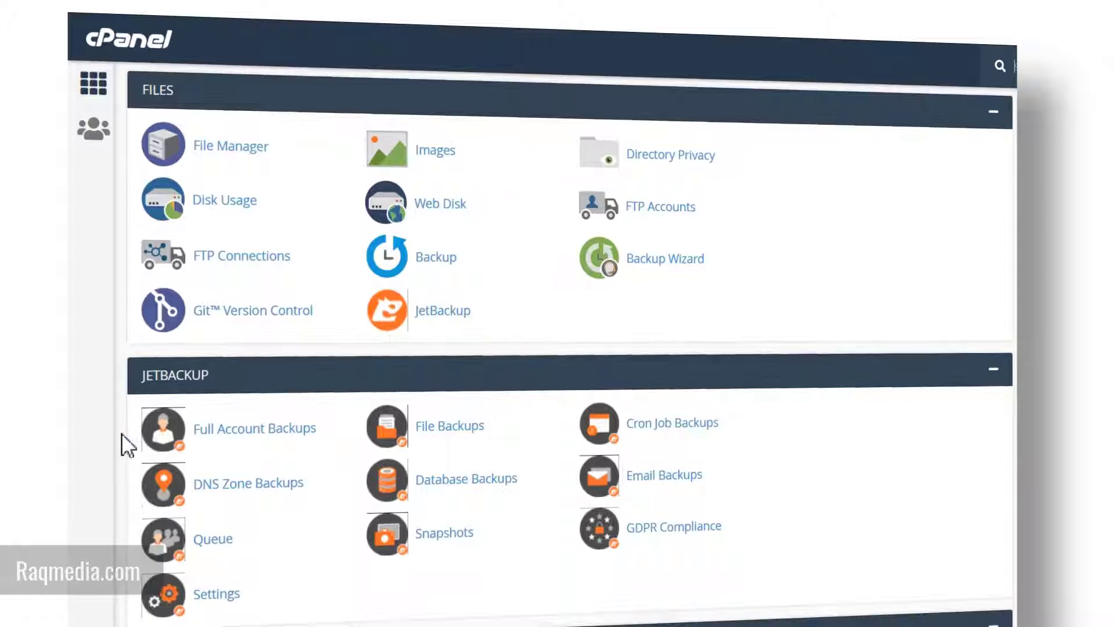
scroll(121, 433, "down", 2)
scroll(120, 433, "down", 3)
scroll(121, 433, "down", 5)
scroll(121, 433, "down", 5)
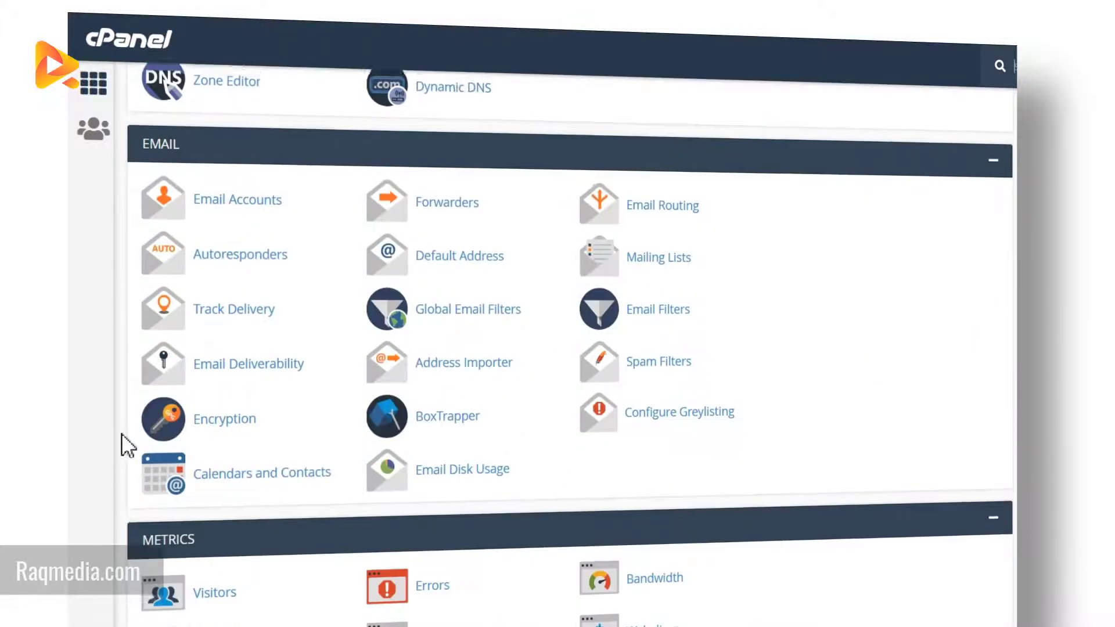
scroll(120, 434, "down", 5)
scroll(121, 433, "down", 1)
scroll(121, 433, "down", 6)
scroll(121, 433, "down", 4)
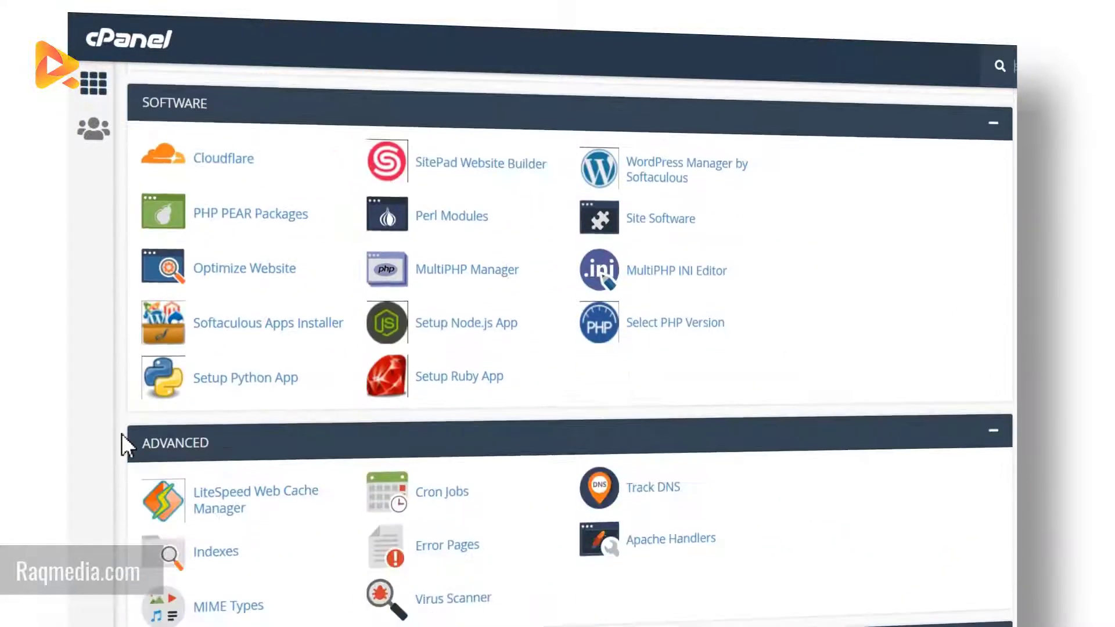
left_click(670, 299)
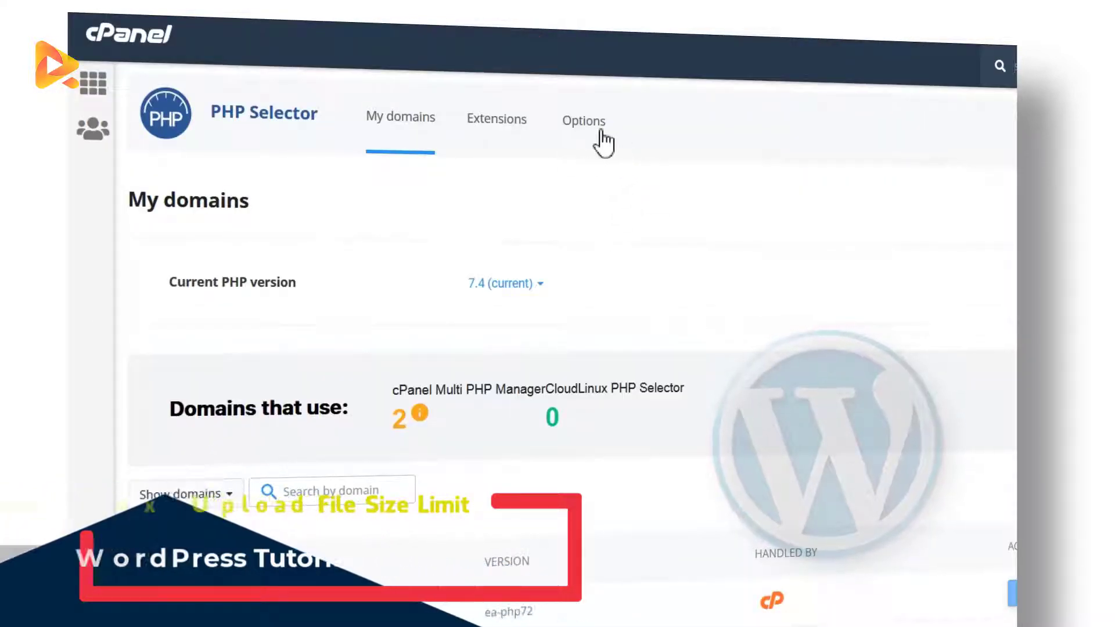
Step: Show the PHP Options list and scroll down to upload_max_filesize, currently 2M
left_click(600, 131)
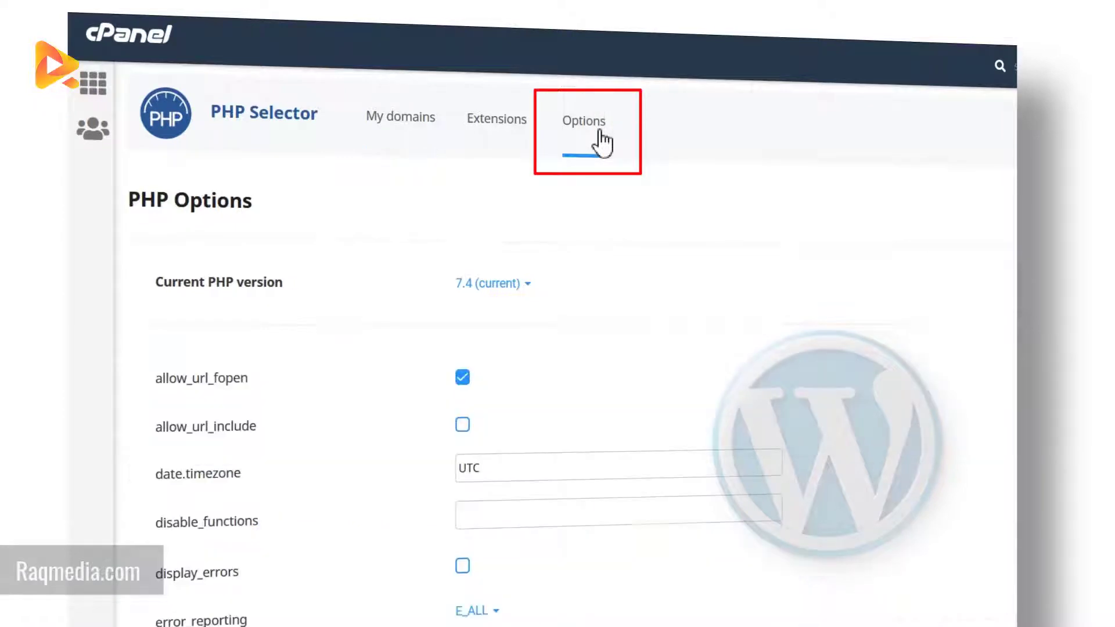
scroll(749, 360, "down", 2)
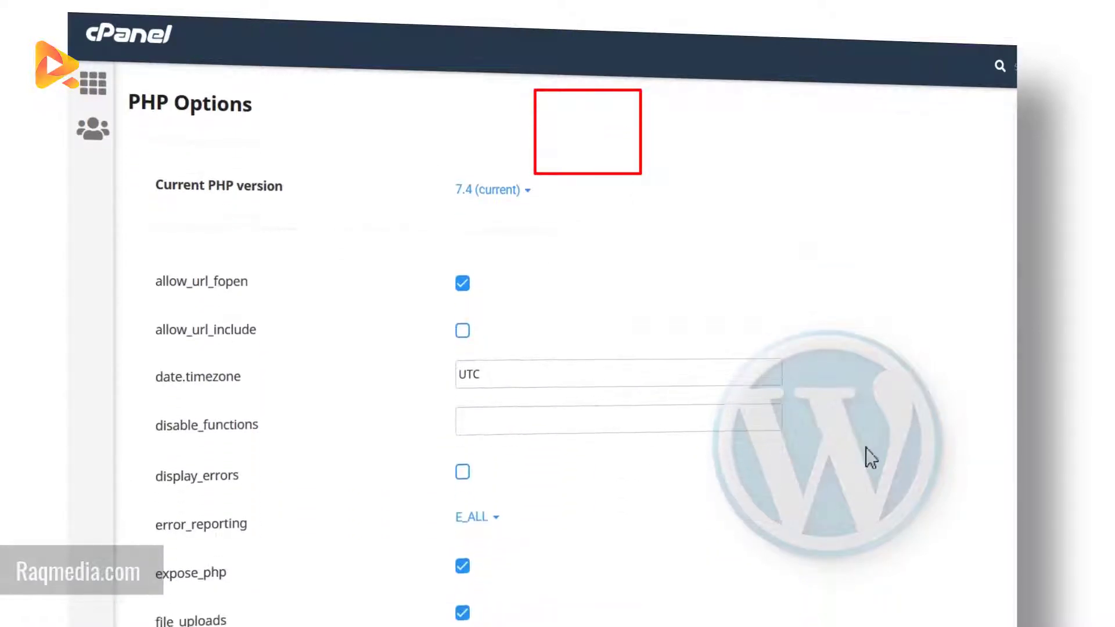
scroll(841, 406, "down", 5)
scroll(879, 282, "down", 3)
scroll(882, 291, "down", 3)
scroll(881, 290, "down", 4)
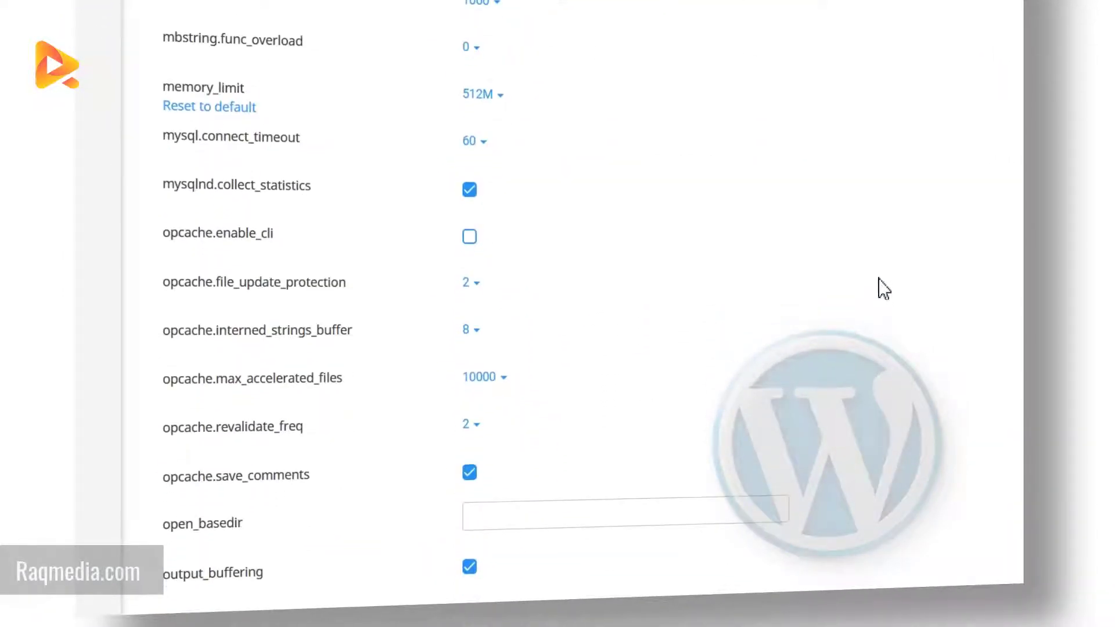
scroll(881, 290, "down", 1)
scroll(882, 289, "down", 2)
scroll(882, 289, "down", 5)
scroll(882, 289, "down", 3)
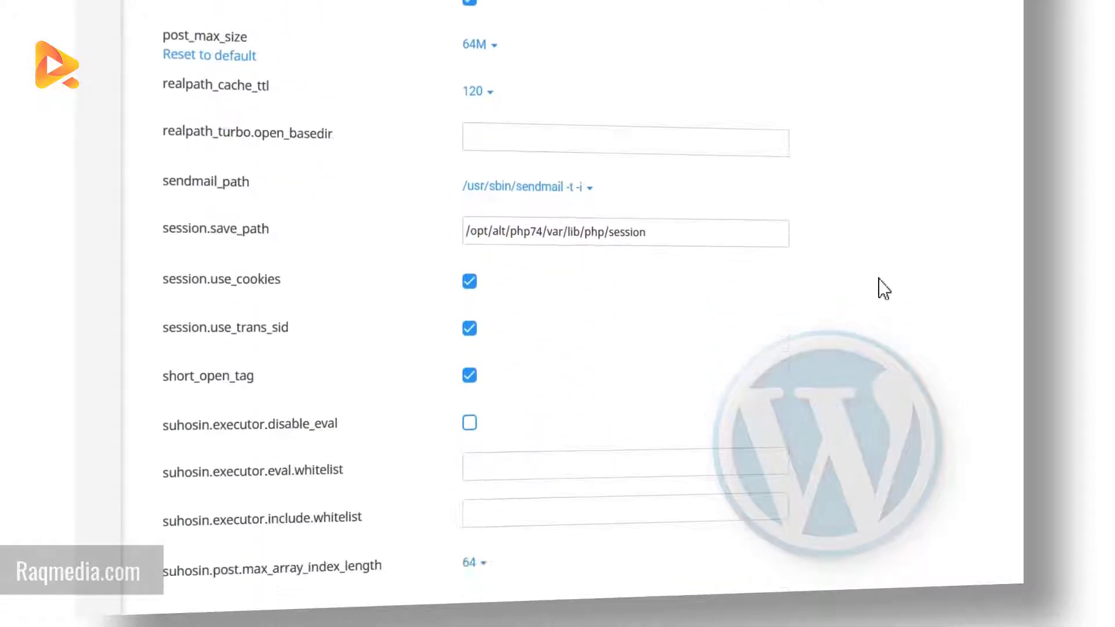
scroll(883, 289, "down", 5)
scroll(883, 289, "down", 2)
scroll(883, 289, "down", 1)
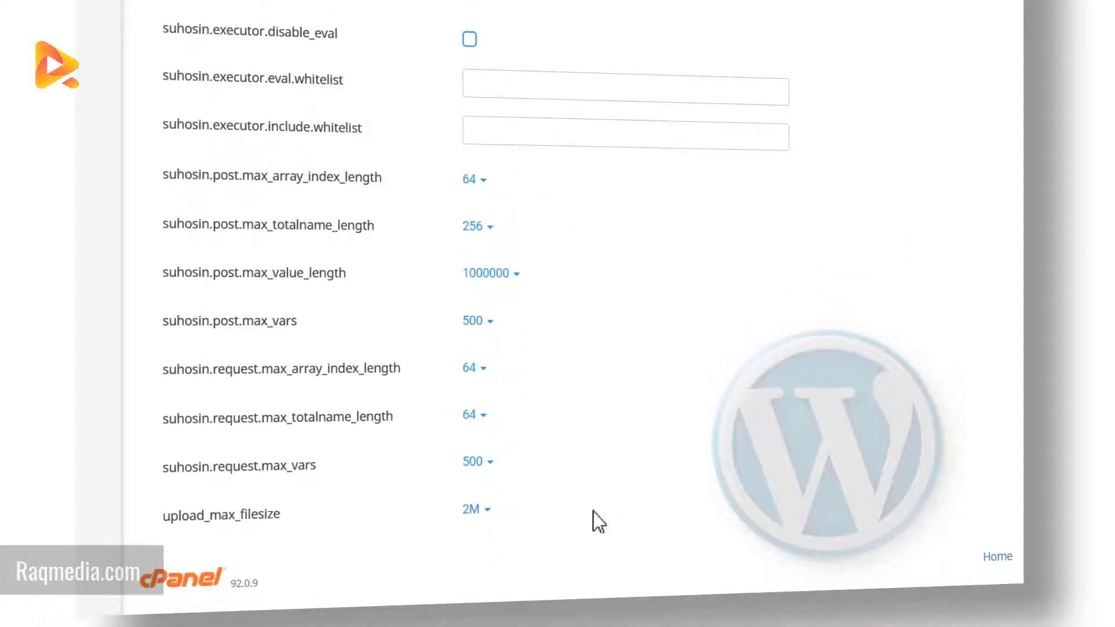
left_click_drag(163, 515, 273, 515)
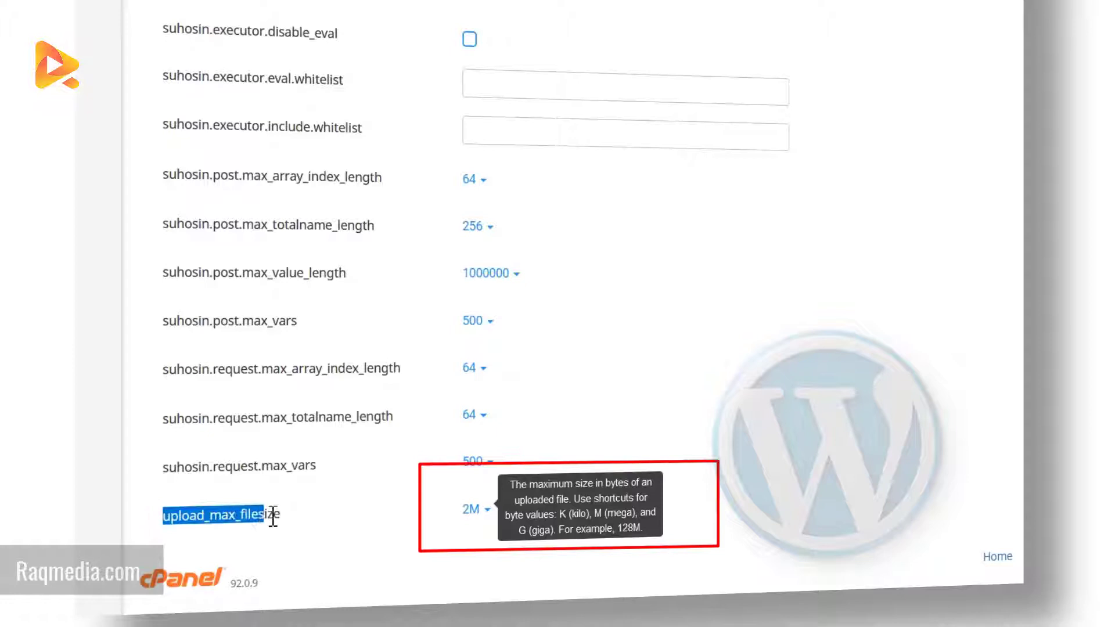
Step: Change the upload_max_filesize dropdown from 2M to 32M
left_click(486, 512)
scroll(630, 440, "down", 5)
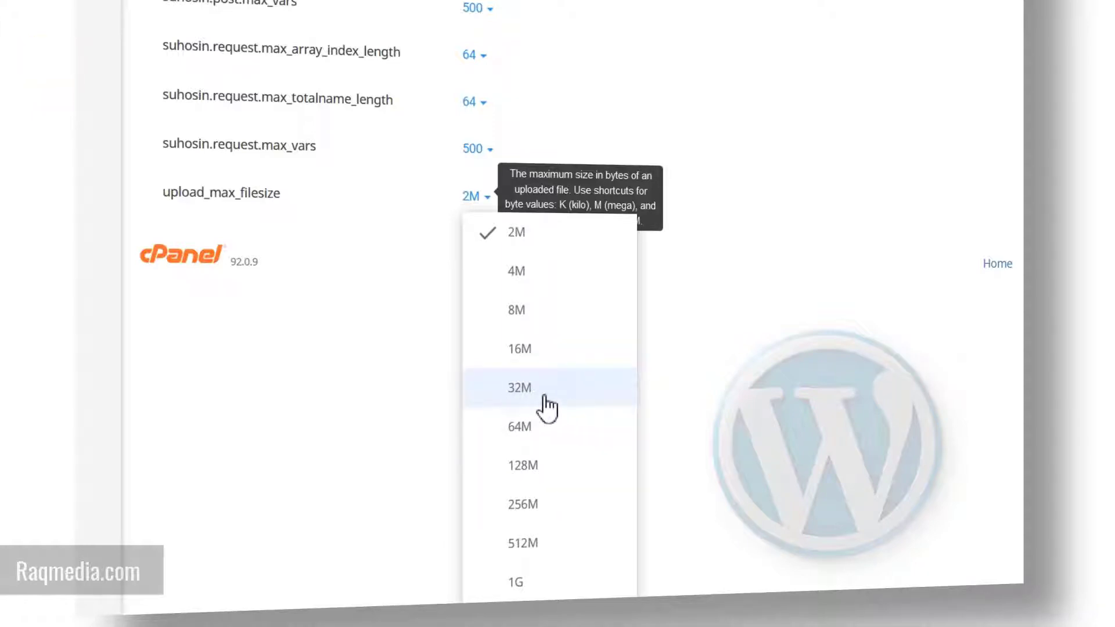
left_click(583, 398)
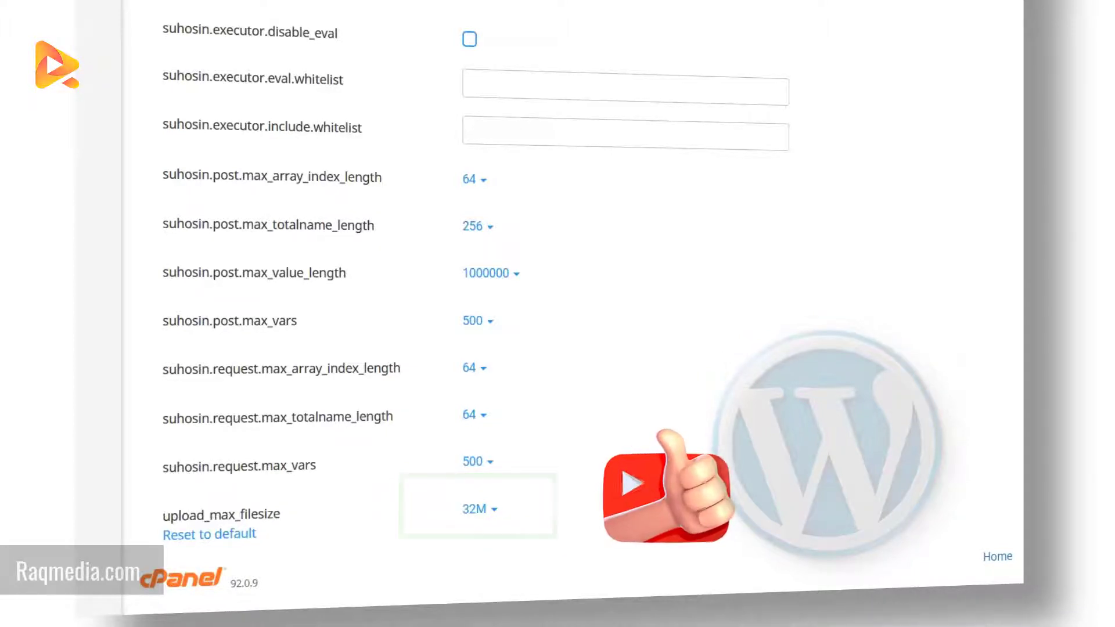
scroll(557, 314, "up", 4)
scroll(476, 313, "up", 3)
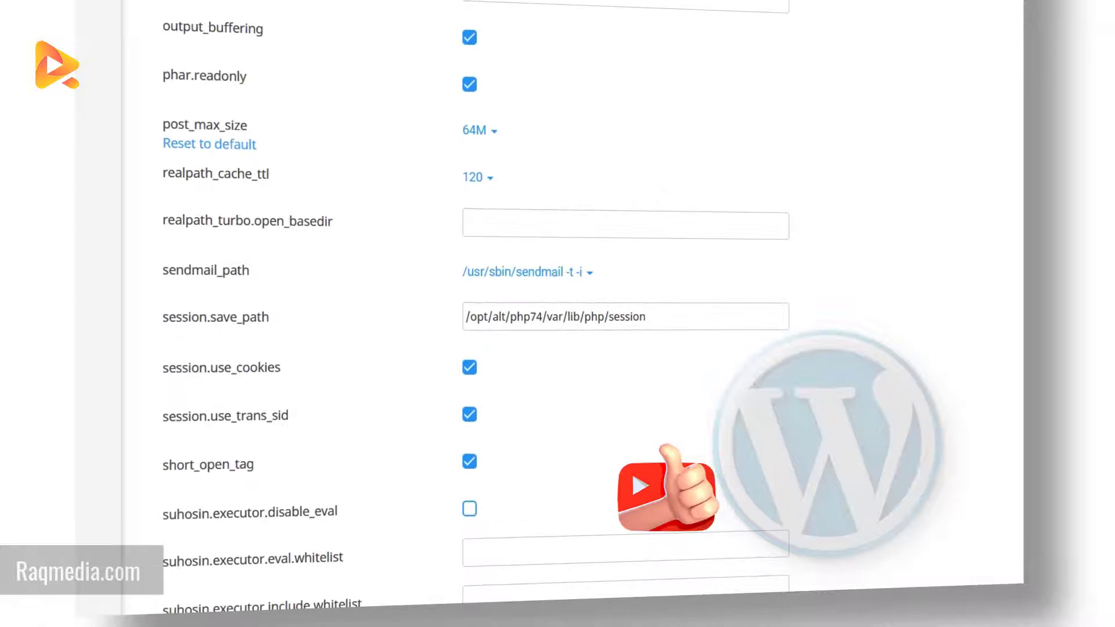
Step: Find Max upload size under Server environment, still showing 2 MB
scroll(476, 314, "up", 2)
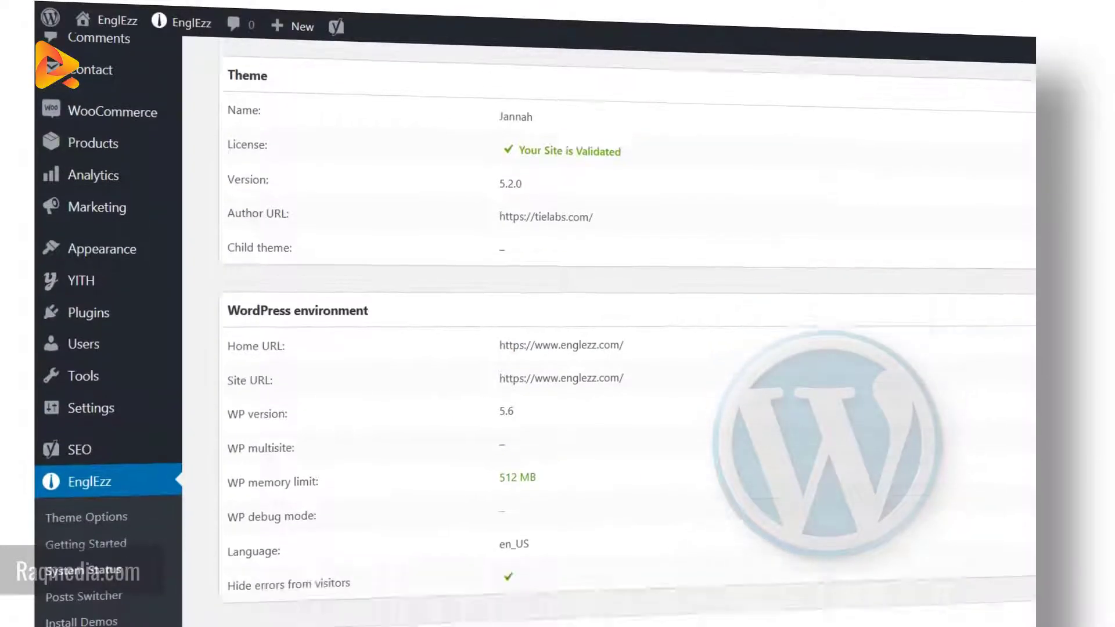
scroll(627, 325, "down", 2)
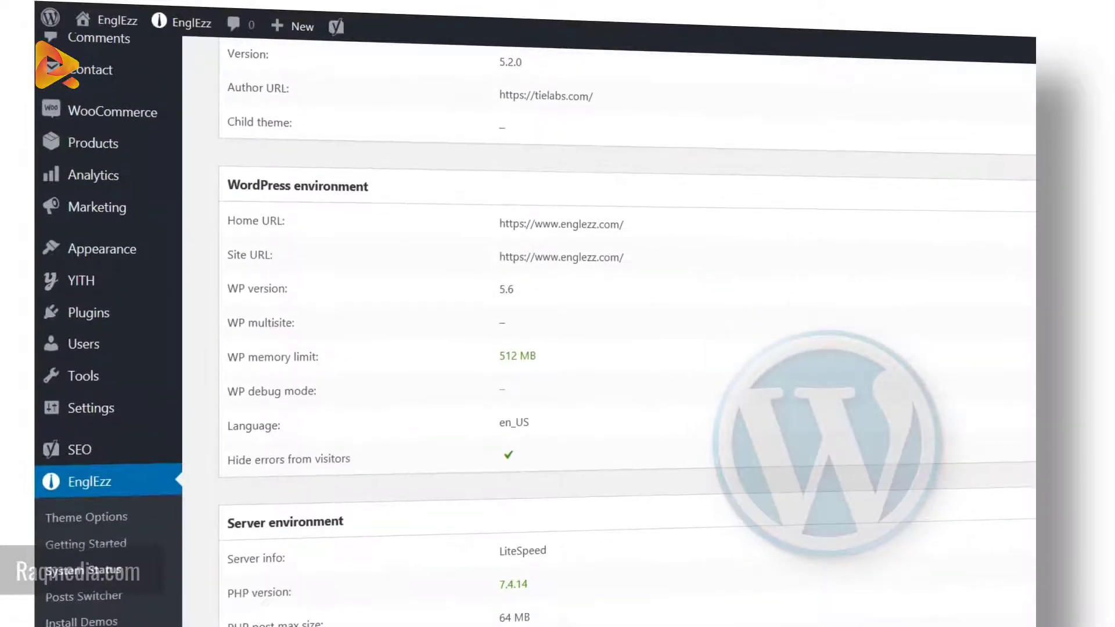
scroll(627, 325, "down", 3)
scroll(482, 515, "down", 3)
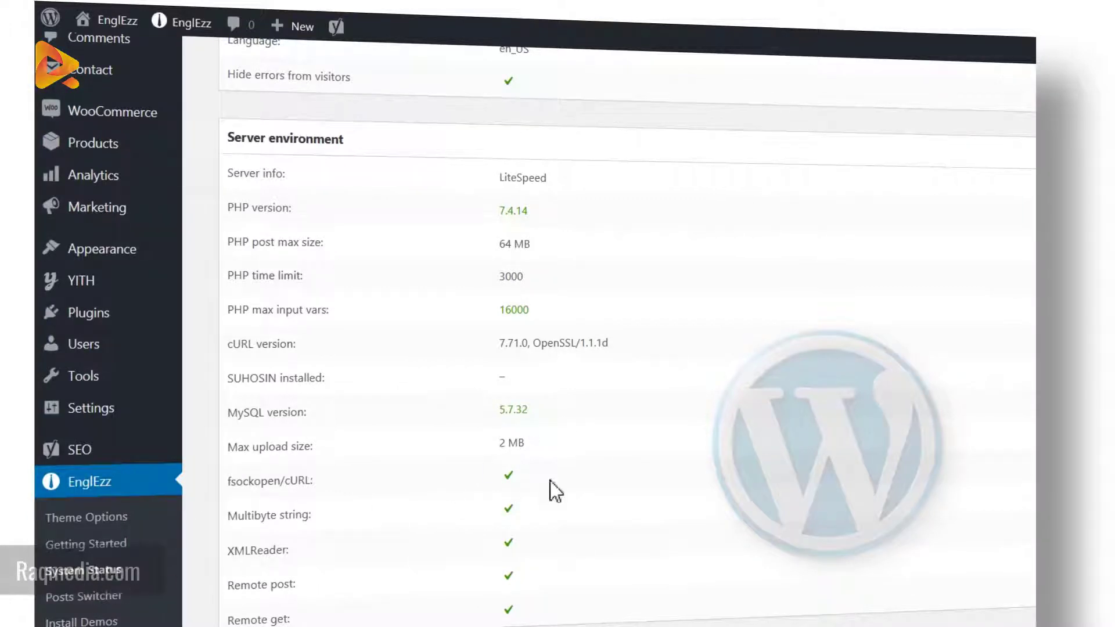
left_click_drag(534, 444, 489, 447)
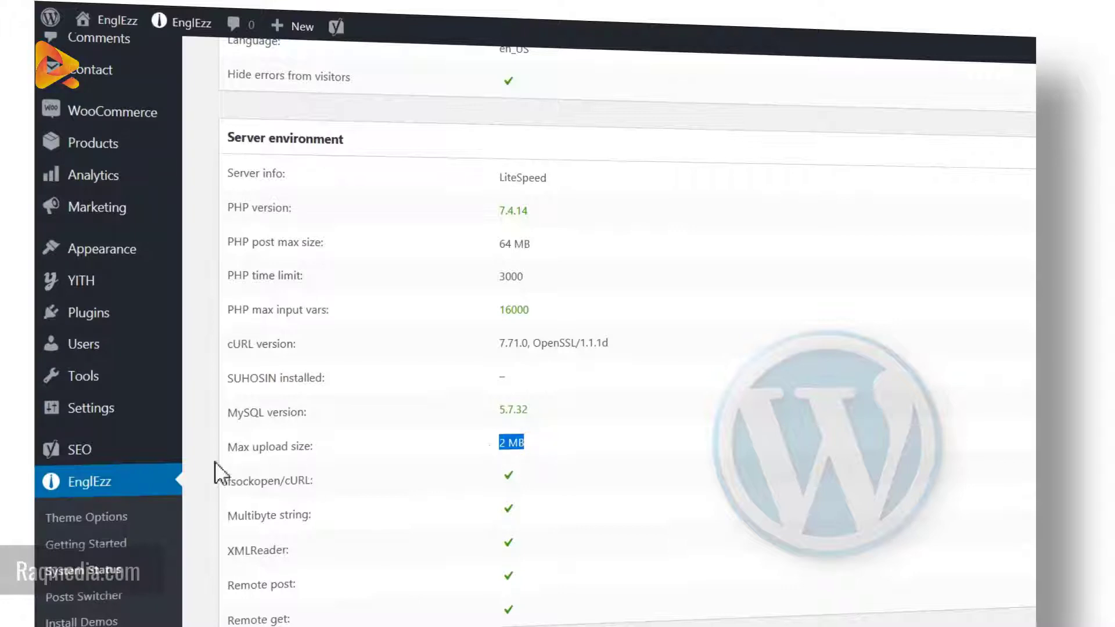
left_click_drag(231, 451, 315, 452)
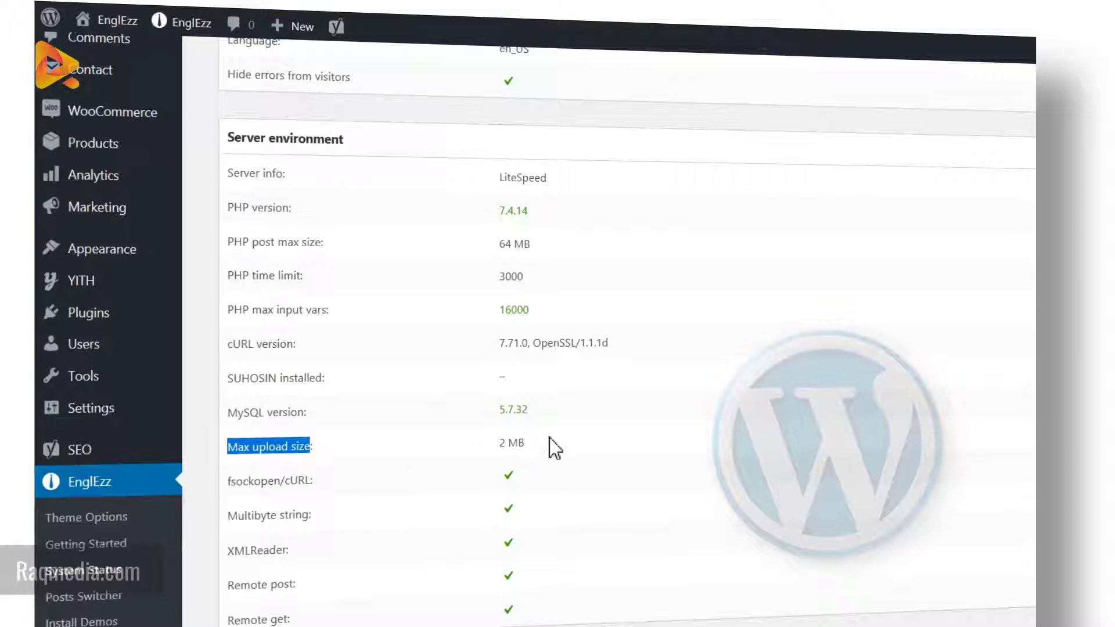
left_click_drag(543, 443, 494, 447)
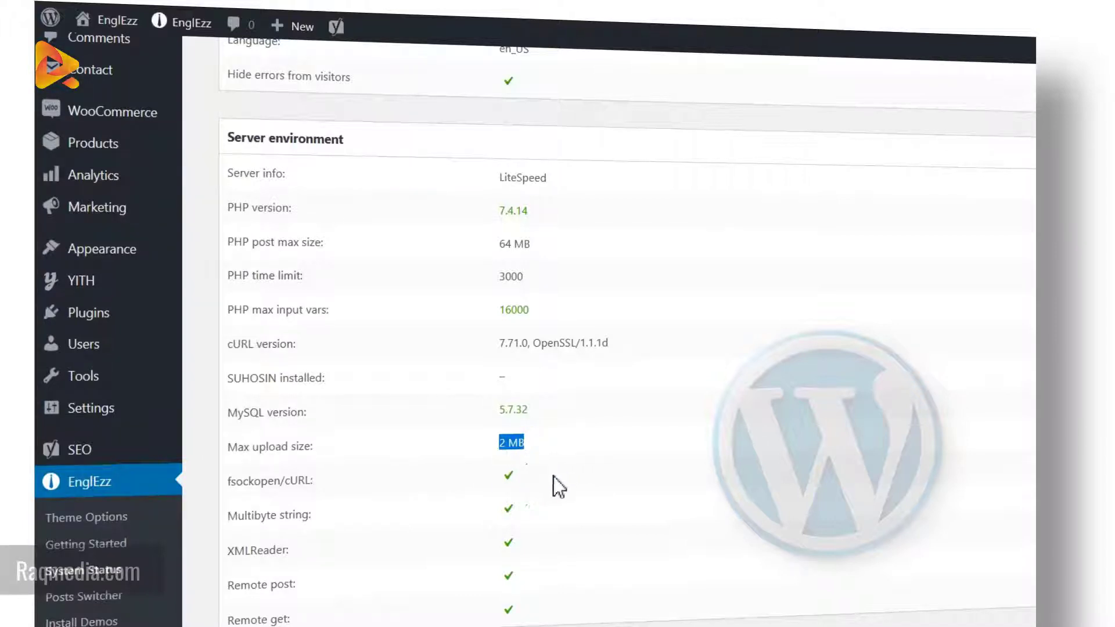
left_click_drag(524, 446, 560, 455)
left_click(558, 455)
Step: Recheck the Max upload size value, now reading 32 MB
scroll(590, 462, "down", 1)
scroll(535, 438, "up", 1)
mouse_move(535, 441)
left_mouse_down()
mouse_move(491, 444)
mouse_move(558, 447)
mouse_move(495, 446)
left_mouse_up()
left_click(491, 444)
left_click(576, 441)
left_click(555, 445)
scroll(555, 445, "down", 5)
scroll(800, 562, "down", 2)
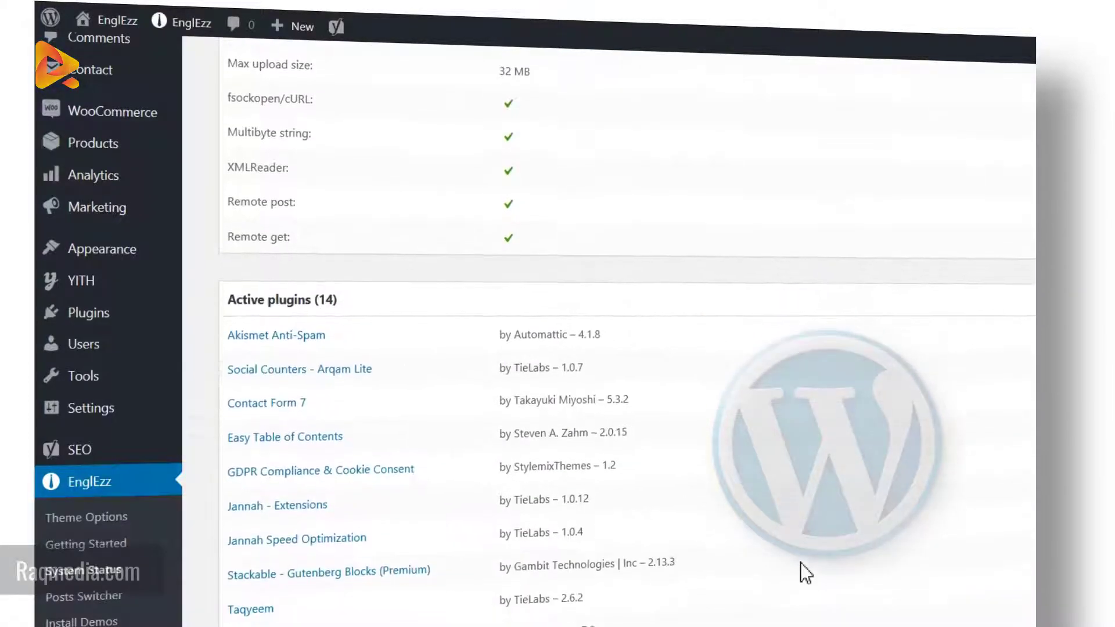
scroll(800, 562, "up", 8)
mouse_move(85, 167)
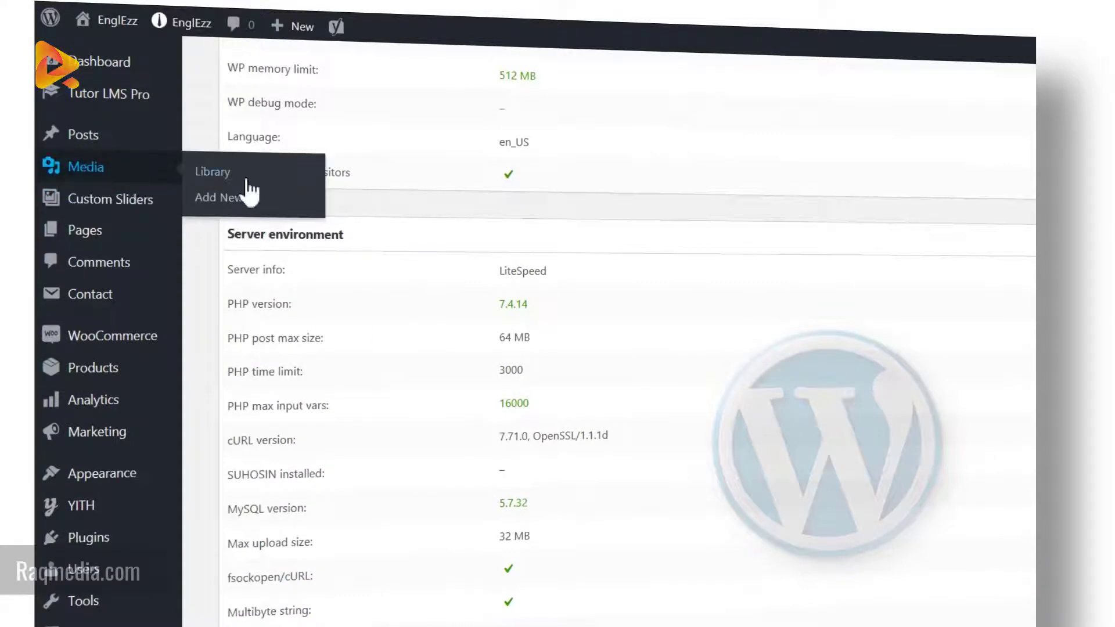
Step: Open the Media Library, where the upload note still says 2 MB
left_click(212, 173)
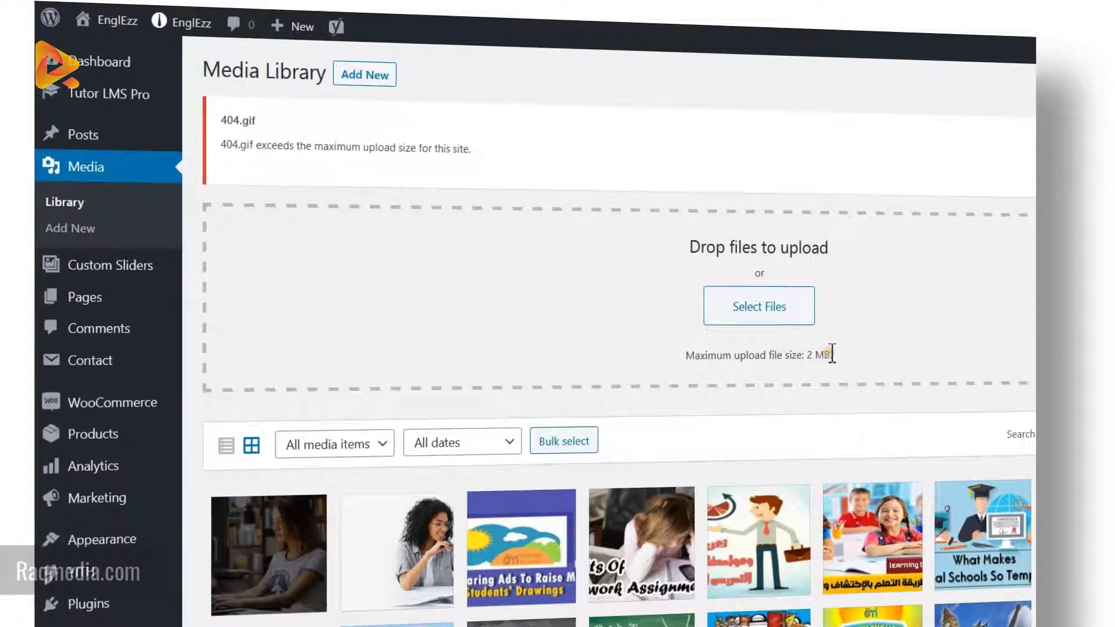
left_click_drag(831, 355, 809, 356)
left_click(926, 345)
Step: Reload the Media Library and show the upload area now stating a 32 MB limit
key("F5")
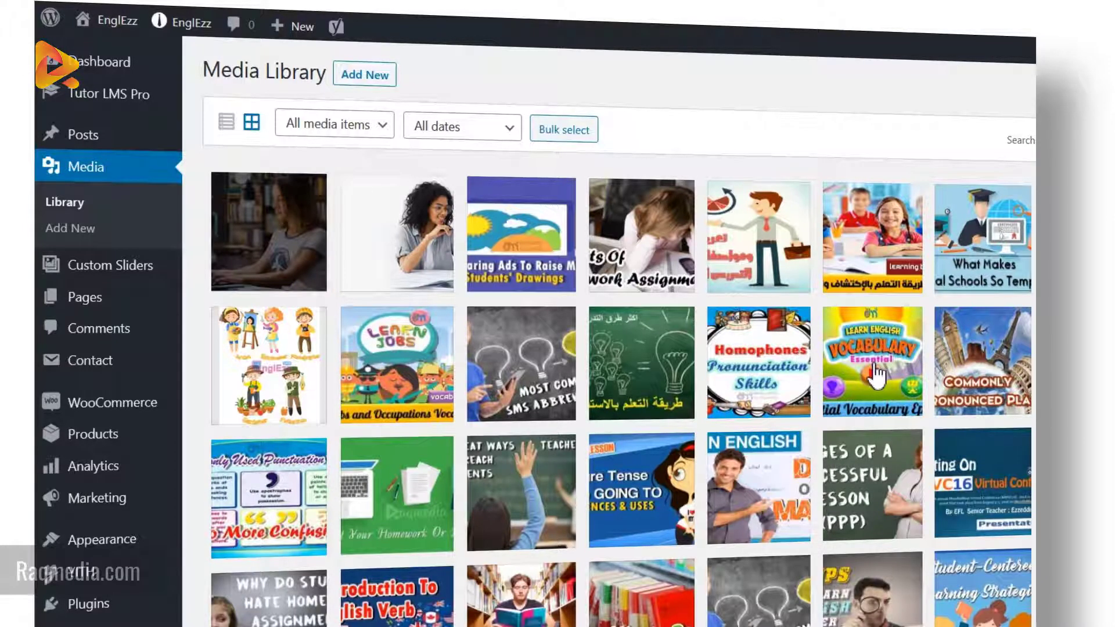
left_click(376, 79)
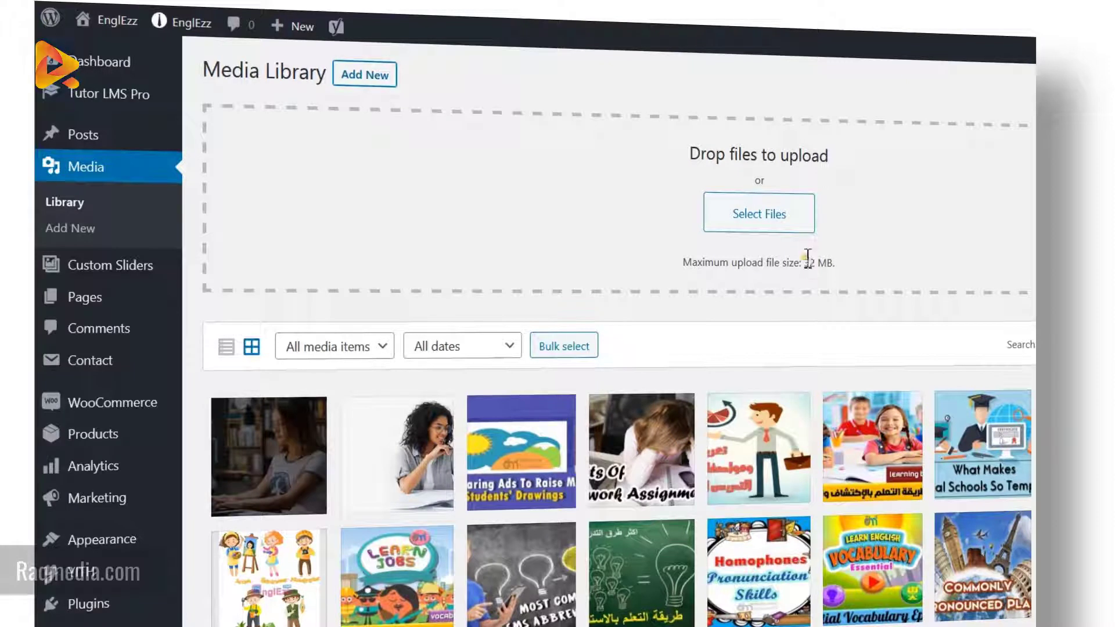
left_click_drag(806, 261, 828, 263)
left_click(903, 278)
left_click(834, 262)
left_click(914, 220)
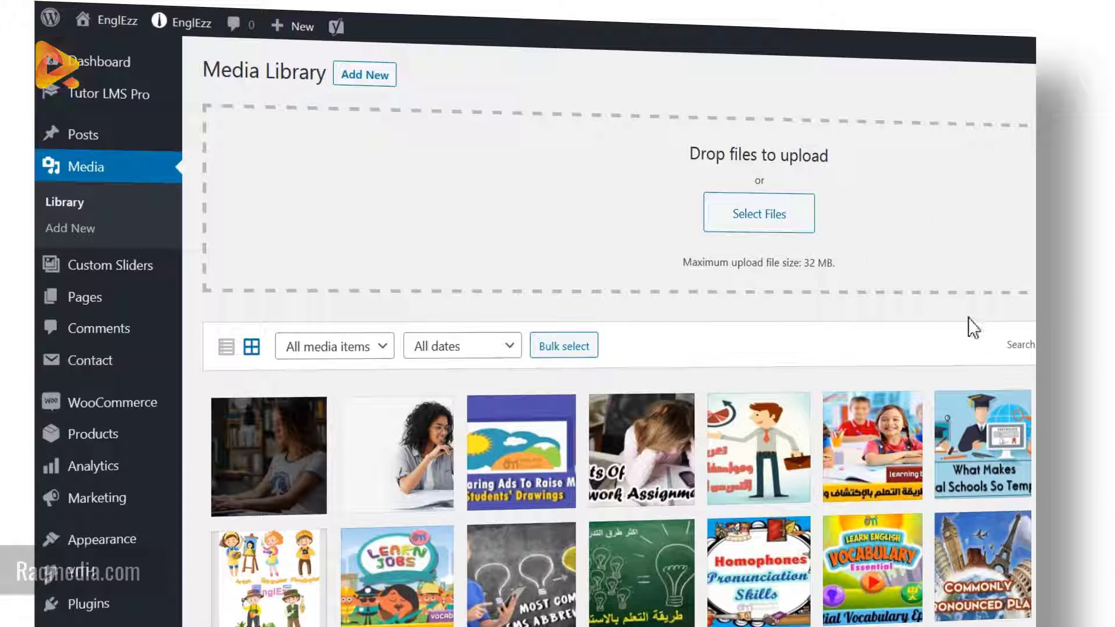